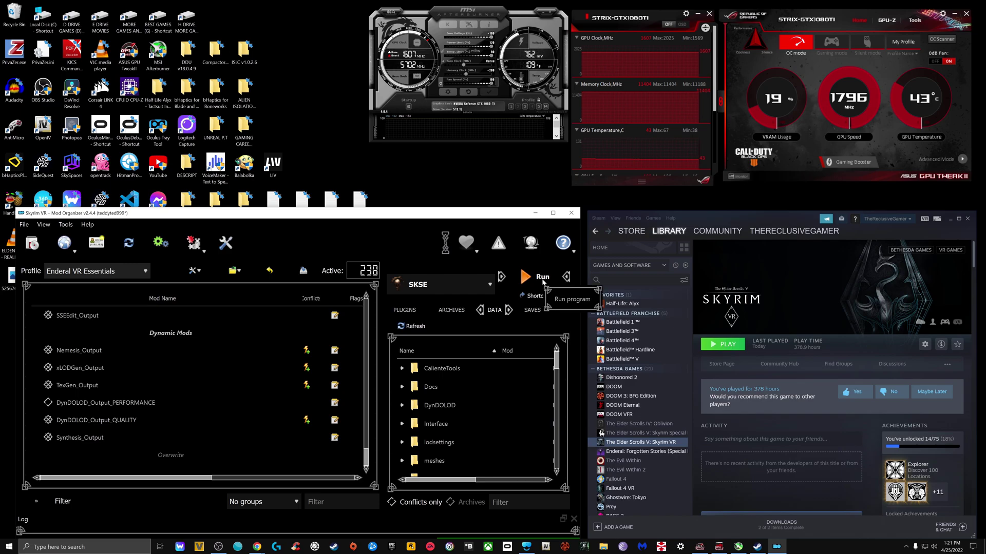
Run SKSE from Mod Organizer 2 with the Enderal VR Essentials profile, then open Windows search
{"action": "left_click", "coordinate": [542, 278]}
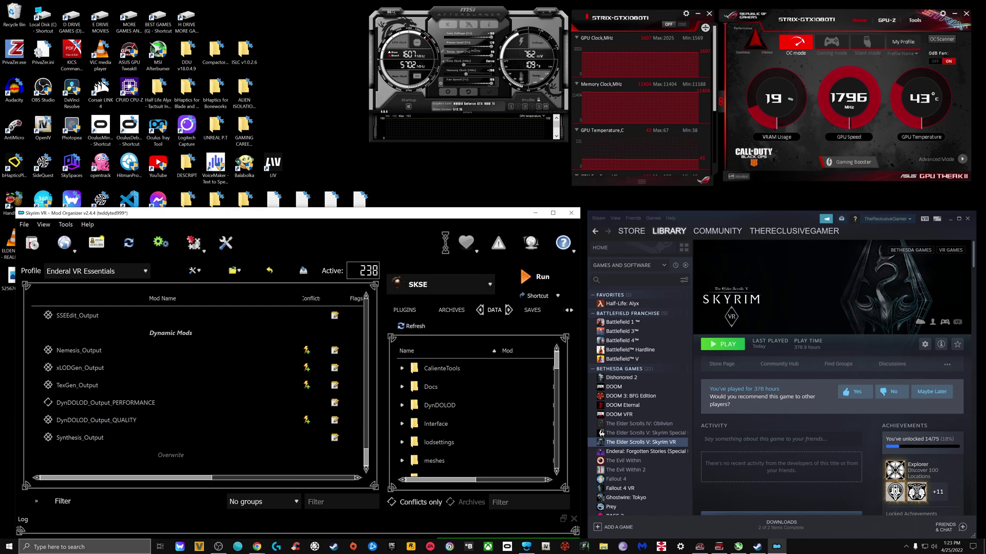
{"action": "left_click", "coordinate": [82, 547]}
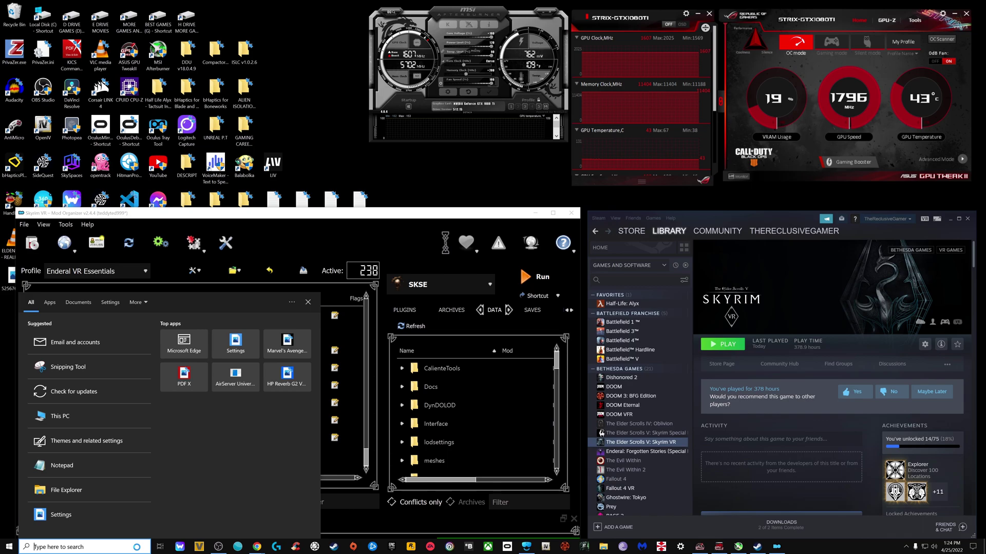
Search 'windows' to reach Windows Update settings, then switch to the Windows Security page
{"action": "type", "text": "windows"}
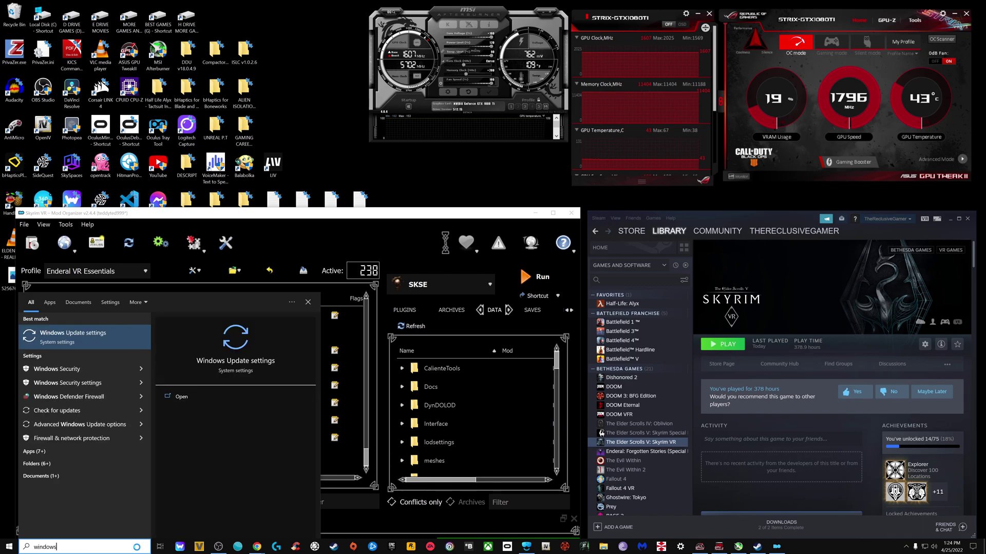
{"action": "left_click", "coordinate": [263, 364]}
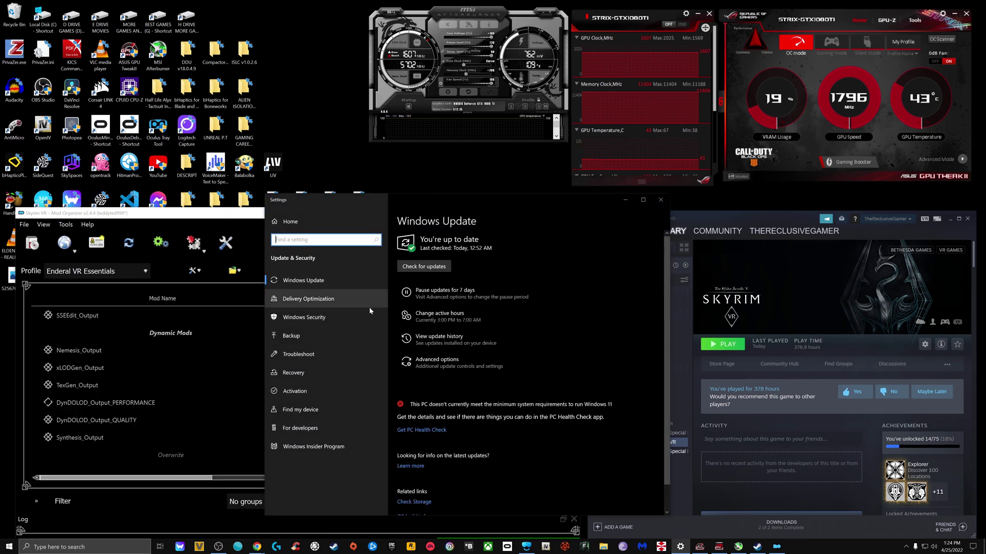
{"action": "left_click", "coordinate": [347, 321]}
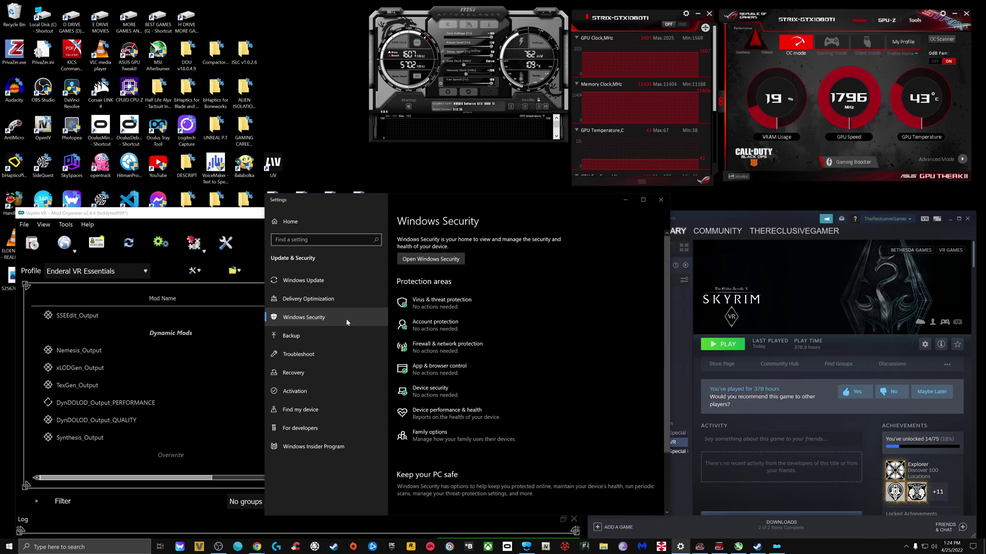
Go to Virus & threat protection's Manage settings page and review the real-time, cloud and tamper toggles
{"action": "left_click", "coordinate": [463, 303]}
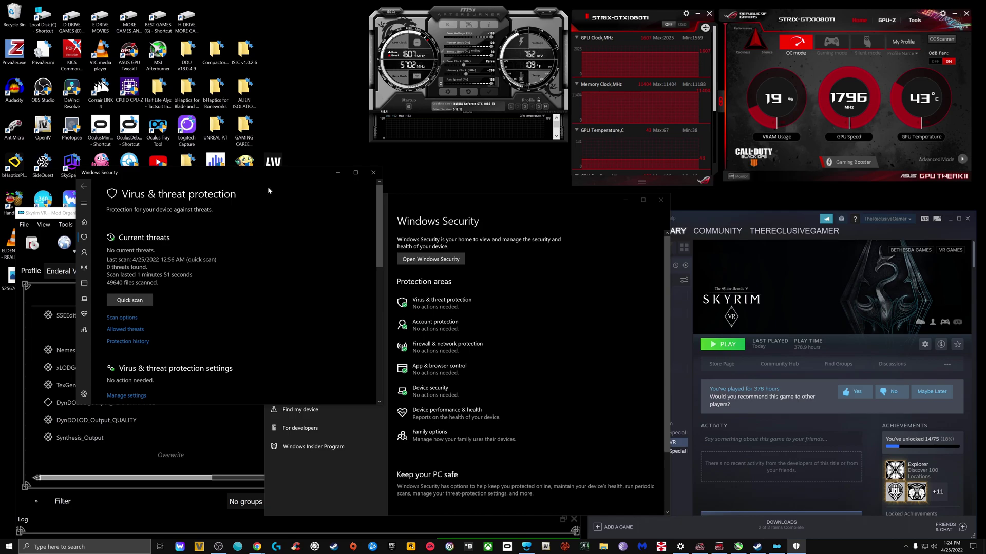
{"action": "left_click_drag", "start_coordinate": [266, 176], "coordinate": [541, 242]}
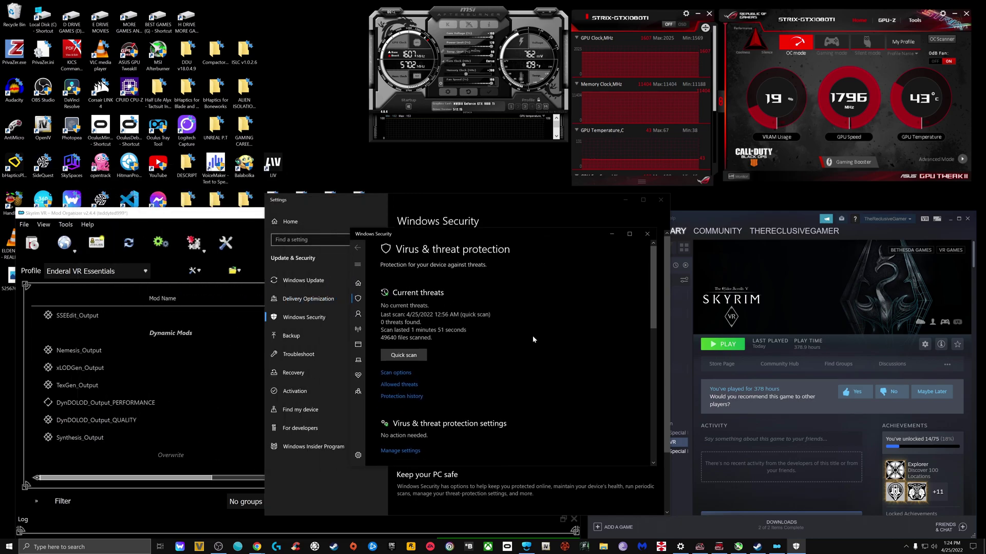
{"action": "scroll", "coordinate": [533, 340], "scroll_direction": "down", "scroll_amount": 3}
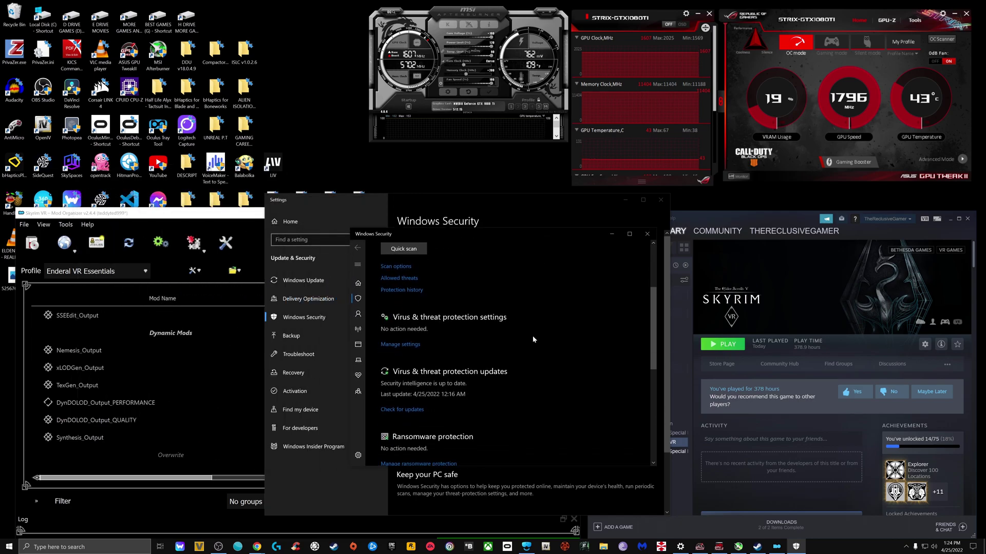
{"action": "left_click", "coordinate": [408, 346]}
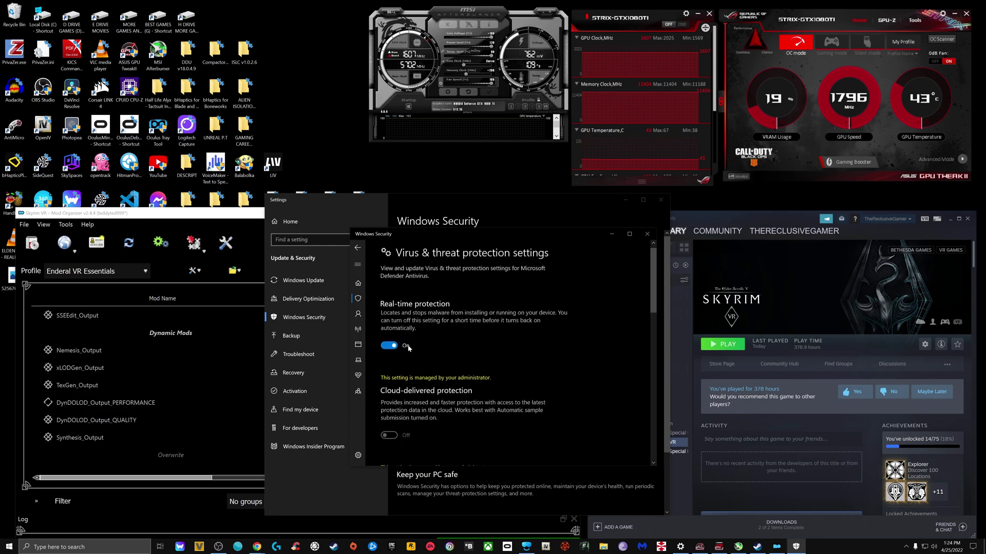
{"action": "scroll", "coordinate": [554, 335], "scroll_direction": "down", "scroll_amount": 5}
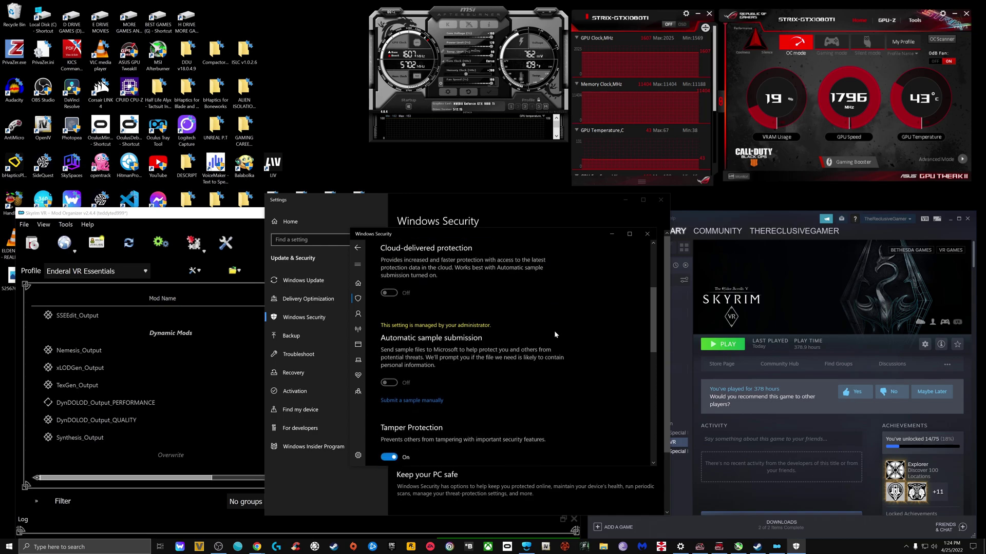
{"action": "scroll", "coordinate": [555, 335], "scroll_direction": "down", "scroll_amount": 3}
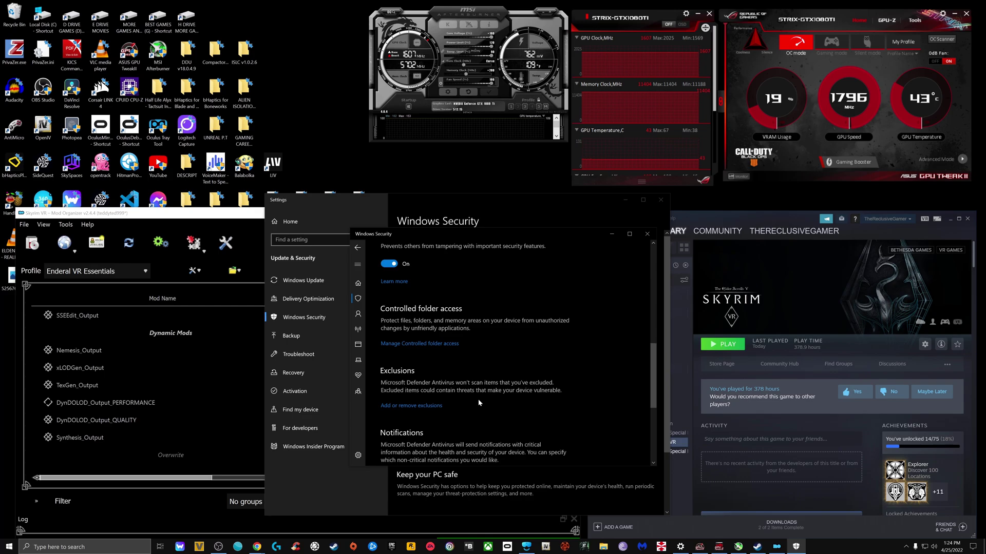
Inspect the Controlled folder access settings and its history of blocked actions
{"action": "left_click", "coordinate": [450, 345]}
{"action": "left_click", "coordinate": [451, 344]}
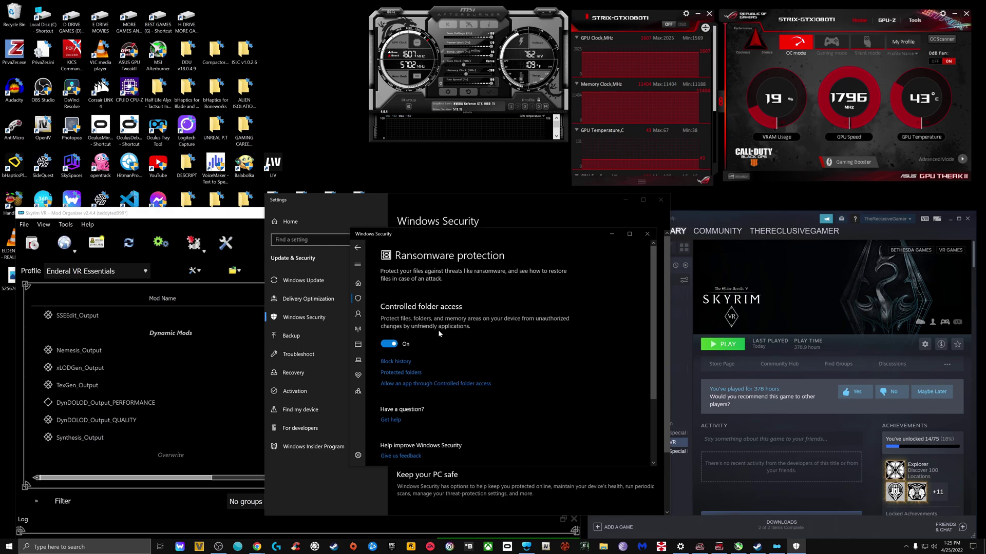
{"action": "left_click", "coordinate": [397, 362]}
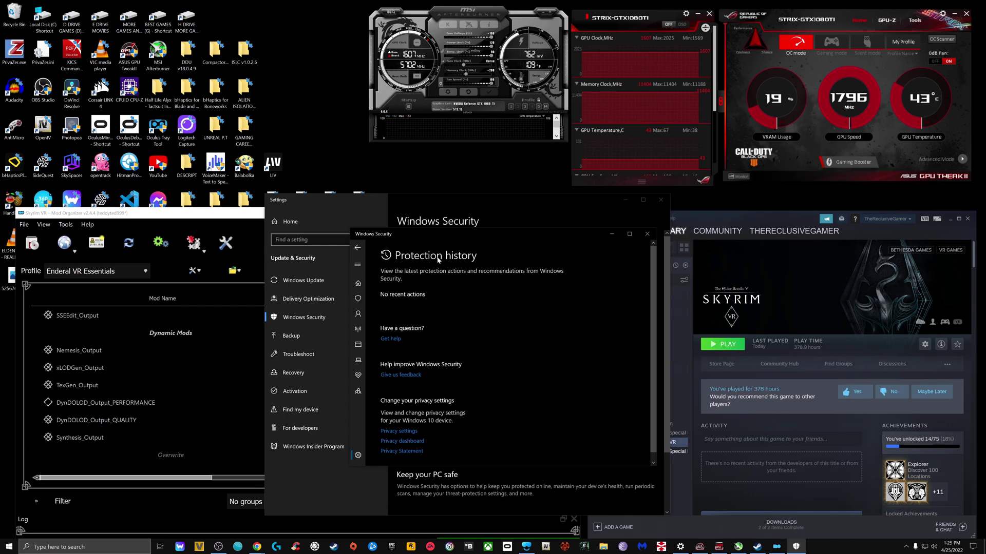
Return to Virus & threat protection settings and scroll down to the Exclusions section
{"action": "left_click", "coordinate": [359, 249]}
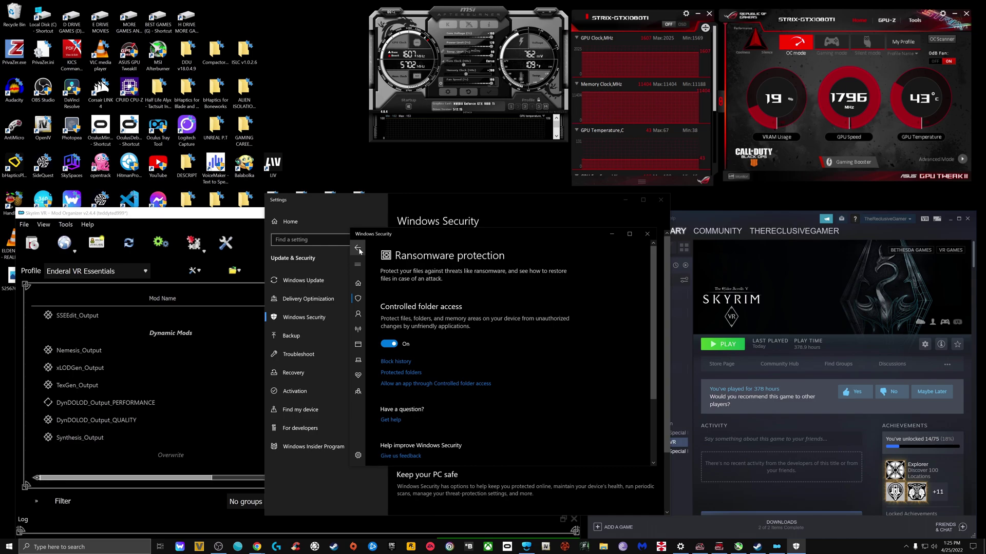
{"action": "left_click", "coordinate": [359, 250]}
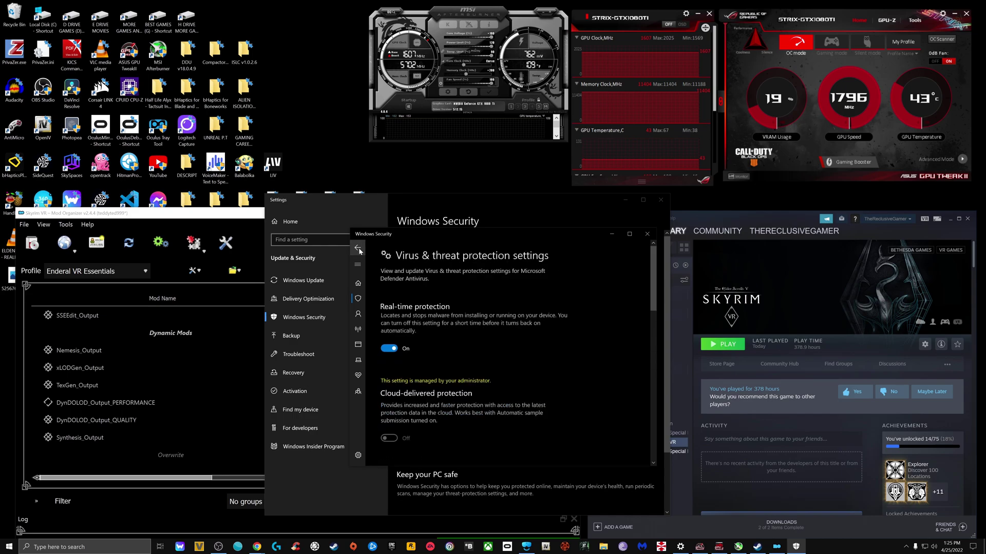
{"action": "scroll", "coordinate": [564, 374], "scroll_direction": "down", "scroll_amount": 3}
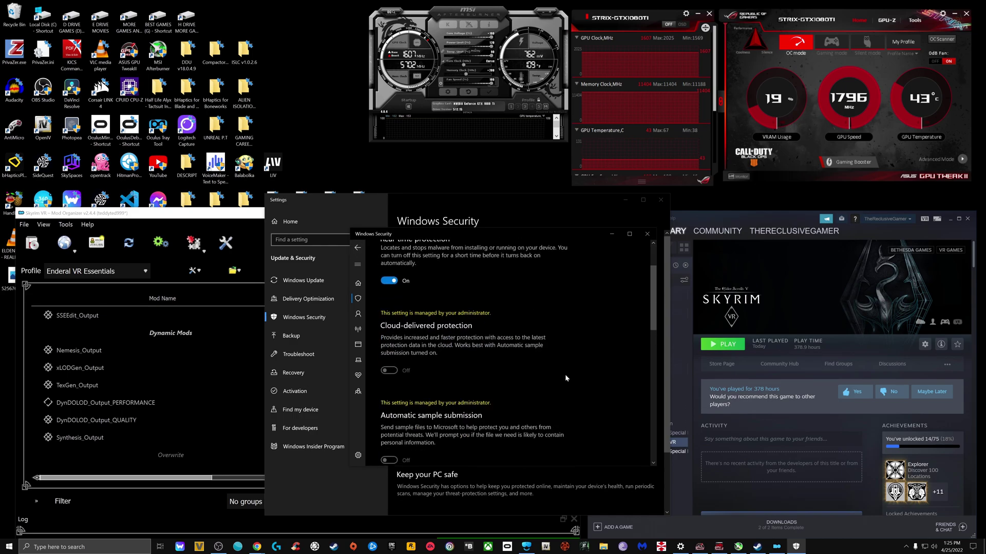
{"action": "scroll", "coordinate": [564, 374], "scroll_direction": "down", "scroll_amount": 4}
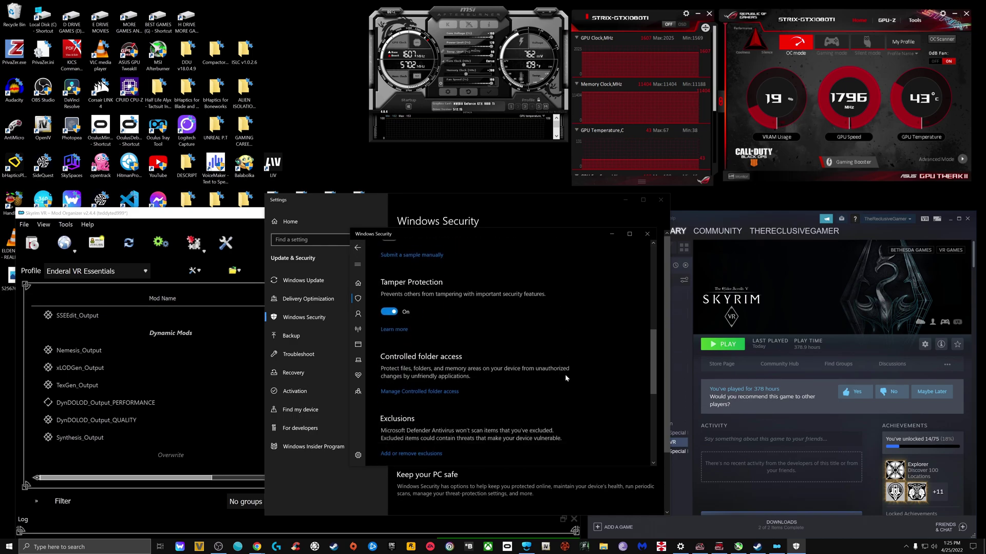
{"action": "scroll", "coordinate": [433, 374], "scroll_direction": "down", "scroll_amount": 2}
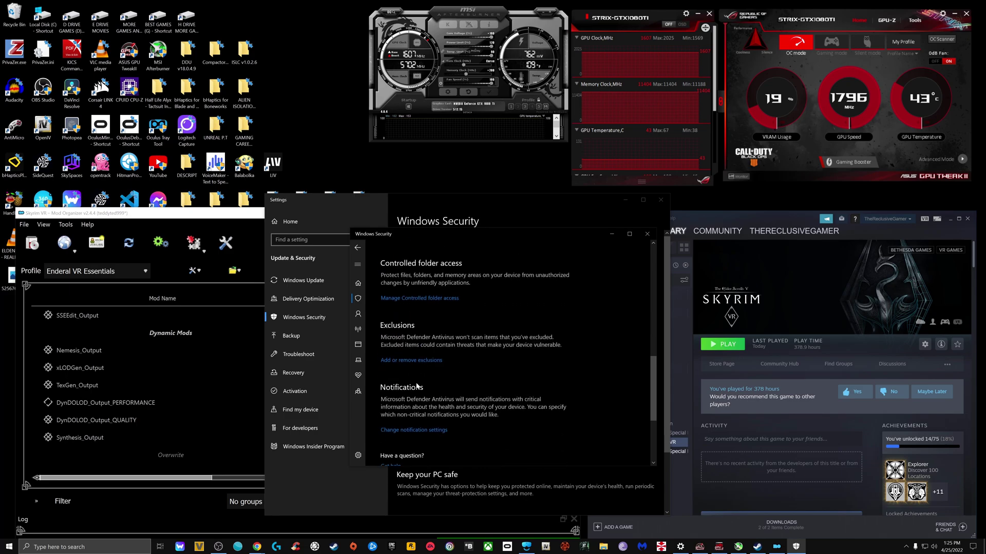
Add the ENDERAL VR ESSENTIALS folder on BEST GAMES (G:) as a Defender folder exclusion
{"action": "left_click", "coordinate": [426, 361]}
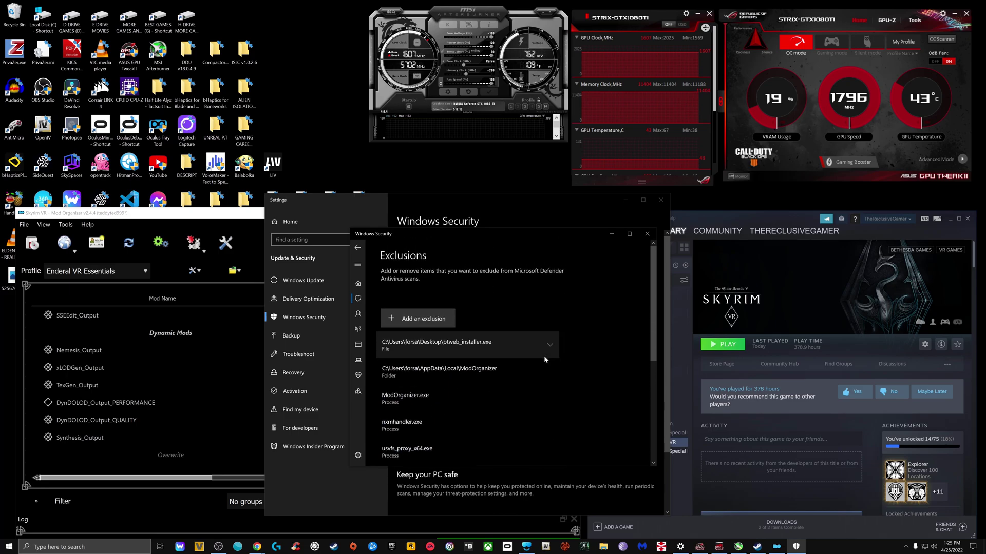
{"action": "left_click", "coordinate": [430, 319]}
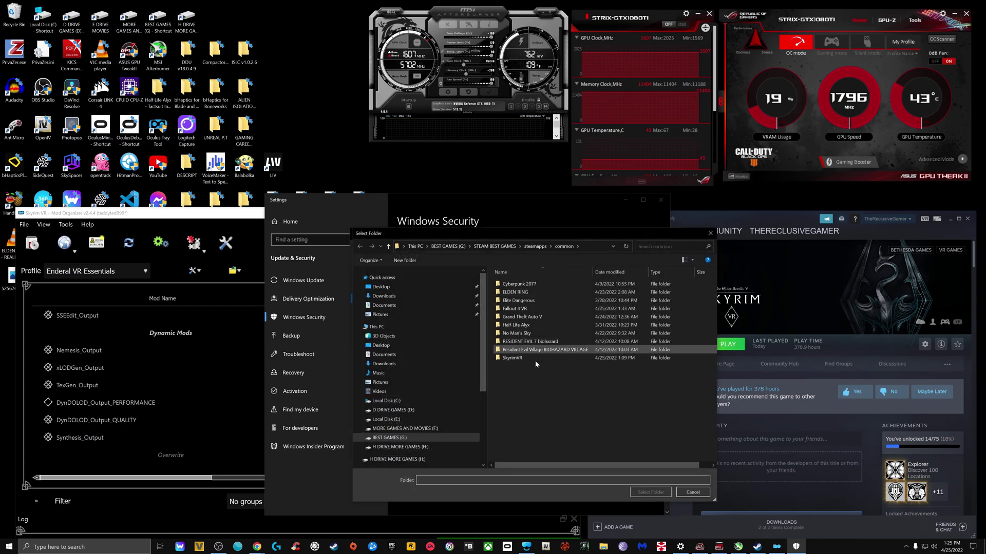
{"action": "left_click", "coordinate": [442, 437]}
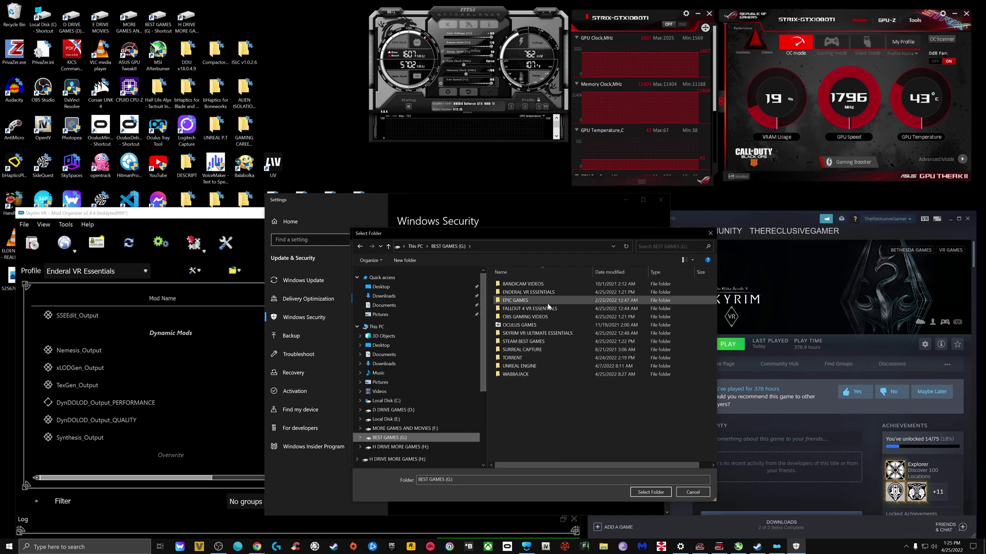
{"action": "left_click", "coordinate": [561, 293]}
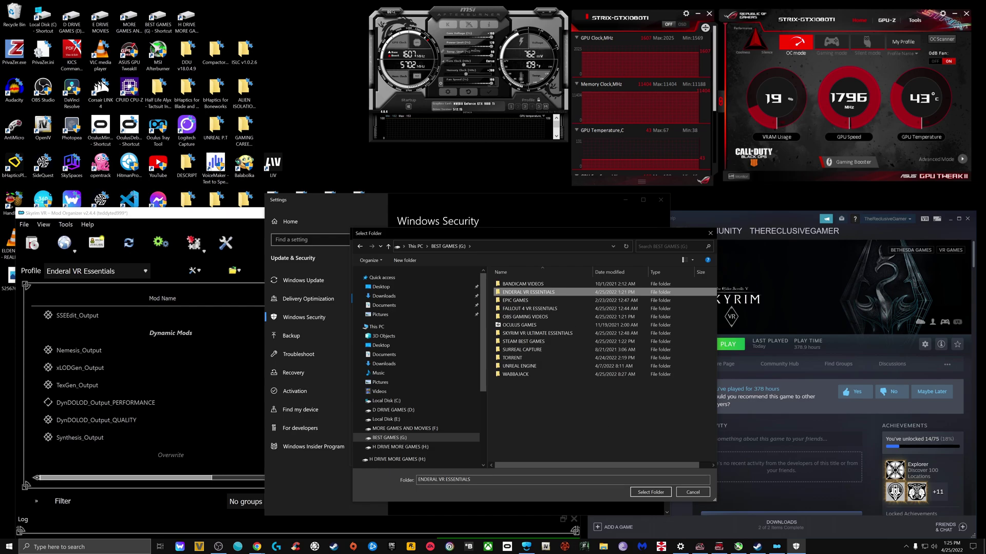
{"action": "left_click", "coordinate": [641, 492]}
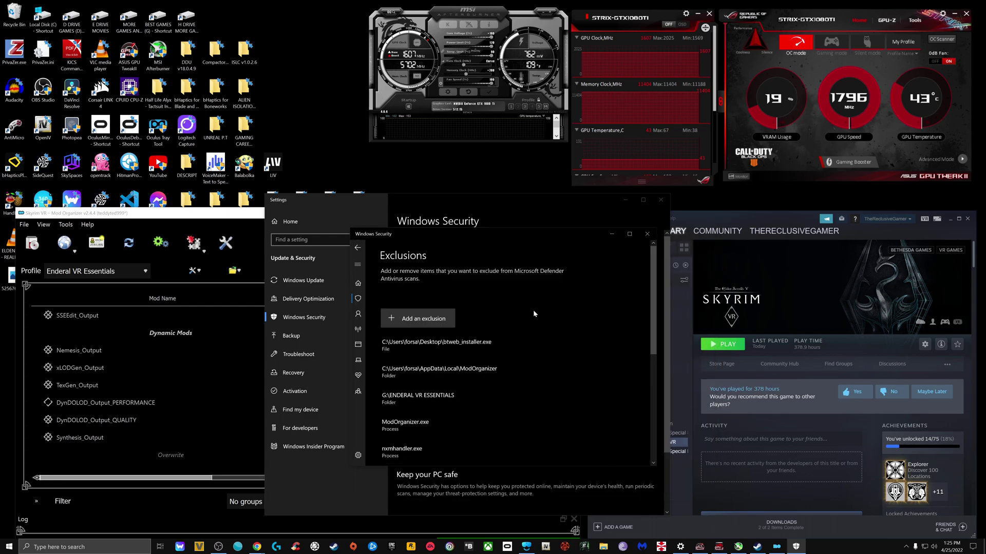
Add G:\STEAM BEST GAMES\steamapps\common\SkyrimVR as a Defender folder exclusion
{"action": "left_click", "coordinate": [422, 319]}
{"action": "left_click", "coordinate": [430, 349]}
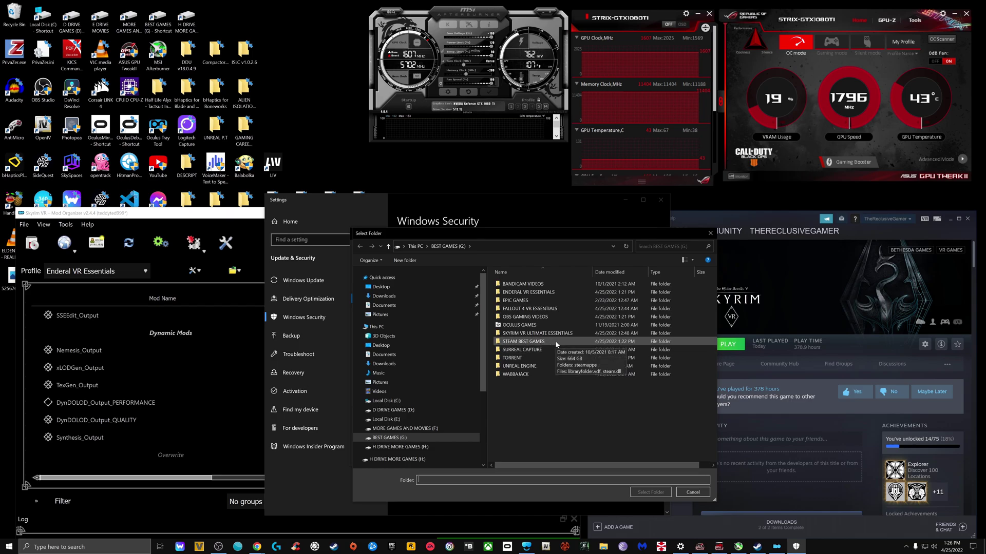
{"action": "double_click", "coordinate": [555, 342]}
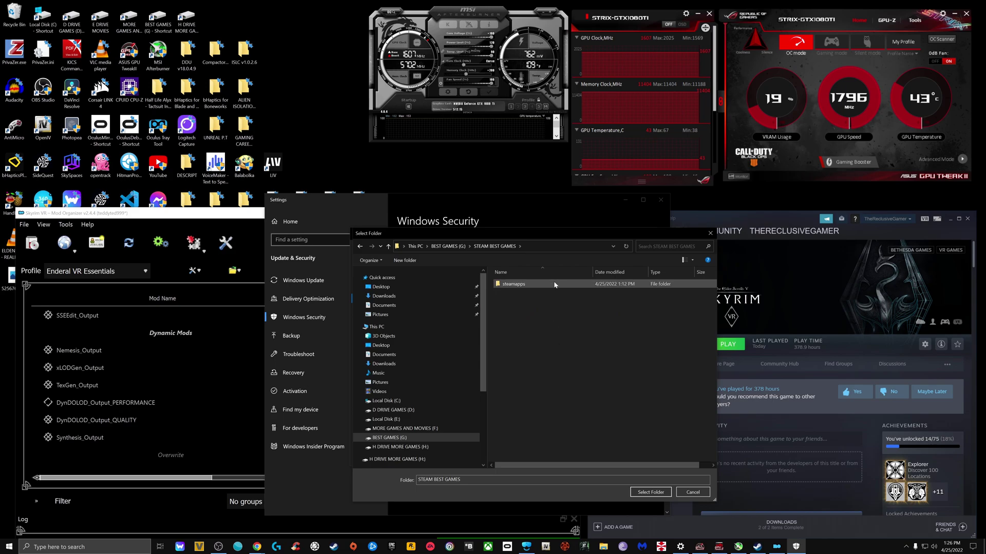
{"action": "double_click", "coordinate": [513, 284]}
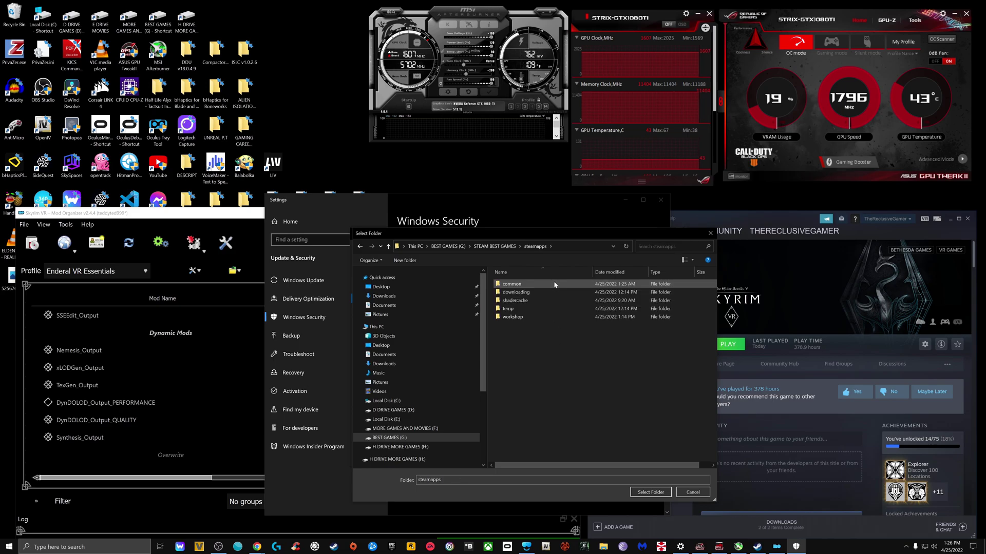
{"action": "double_click", "coordinate": [554, 285]}
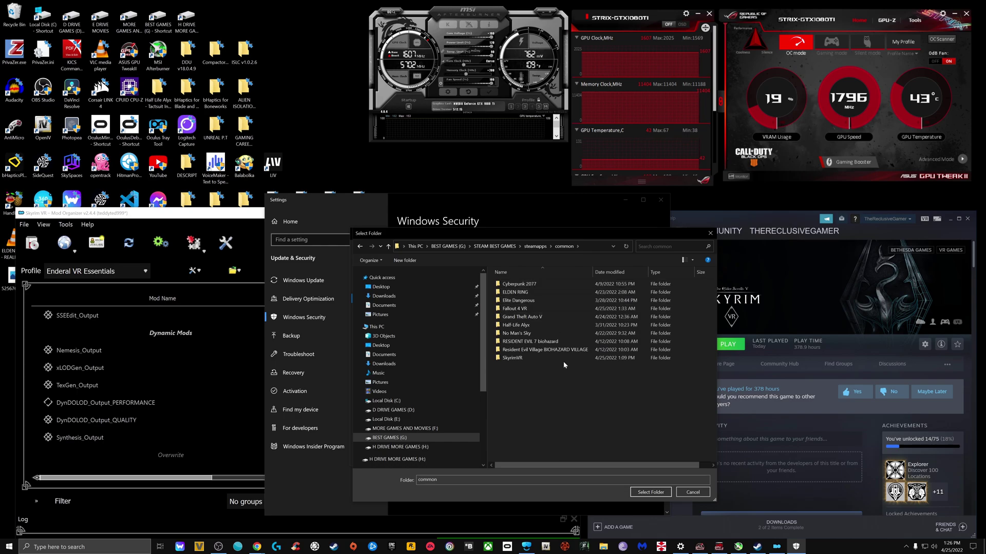
{"action": "left_click", "coordinate": [577, 359]}
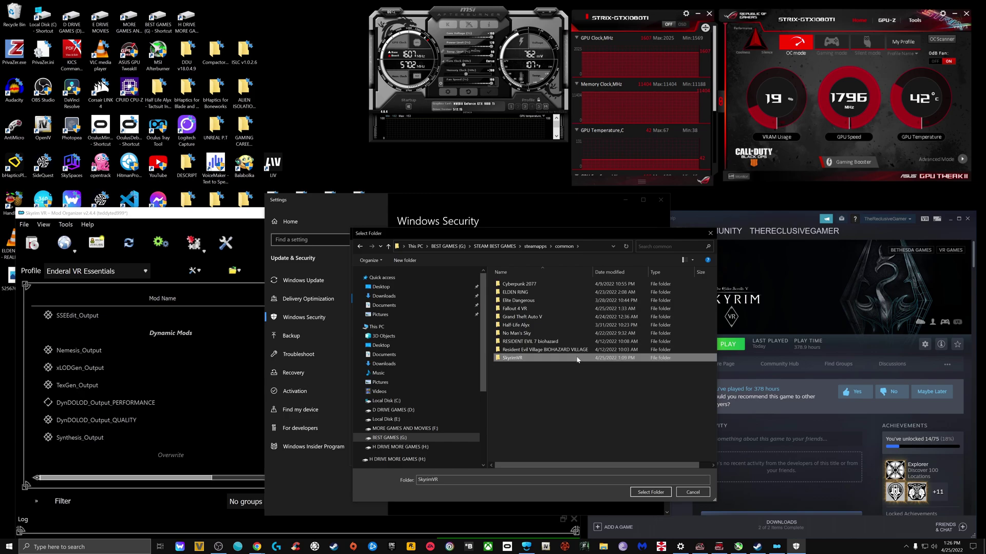
{"action": "left_click", "coordinate": [662, 496]}
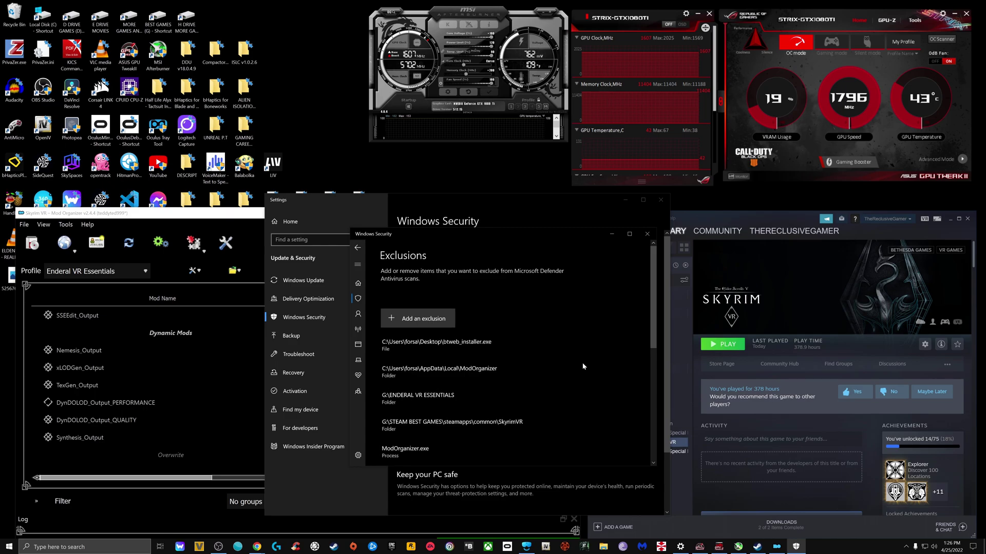
Close Windows Security and Settings, run SKSE from Mod Organizer 2, then unlock it
{"action": "left_click", "coordinate": [647, 233]}
{"action": "left_click", "coordinate": [660, 201]}
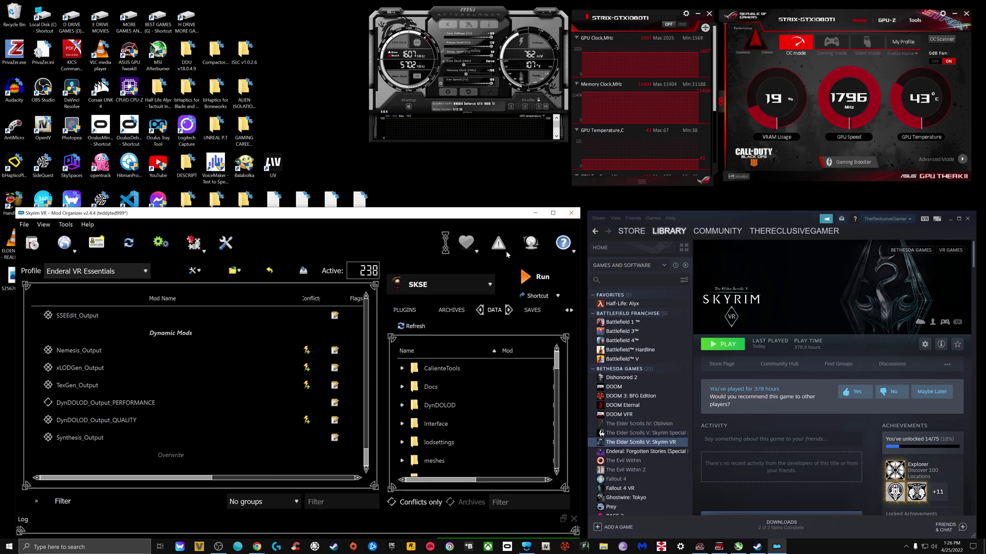
{"action": "left_click", "coordinate": [536, 277]}
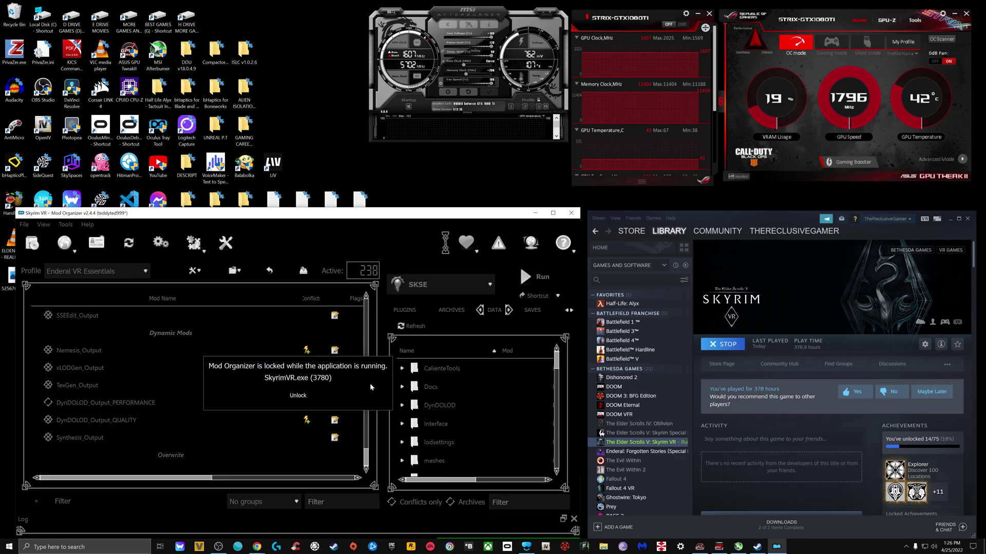
{"action": "left_click", "coordinate": [369, 398]}
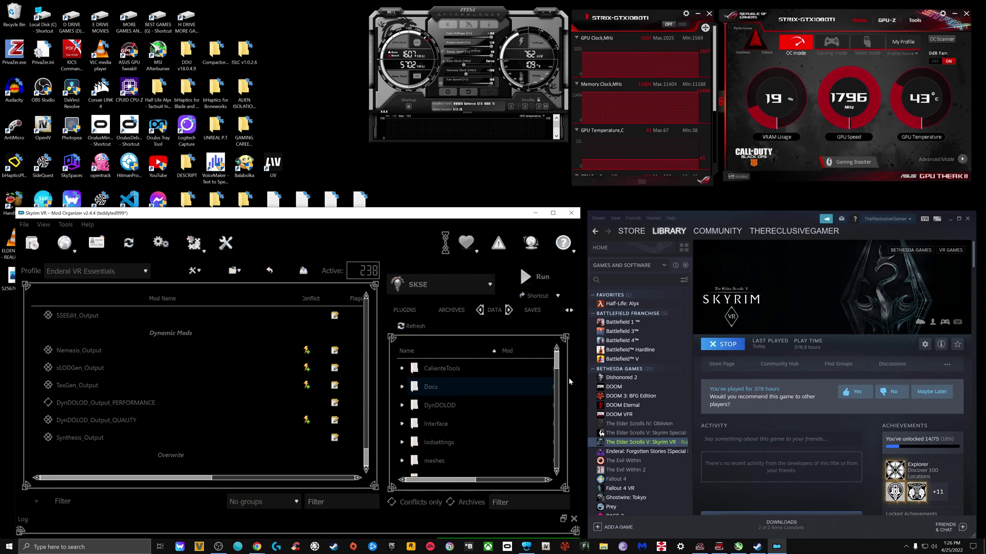
Stop the running Skyrim VR game in Steam and start SteamVR instead
{"action": "left_click", "coordinate": [729, 348]}
{"action": "left_click", "coordinate": [745, 405]}
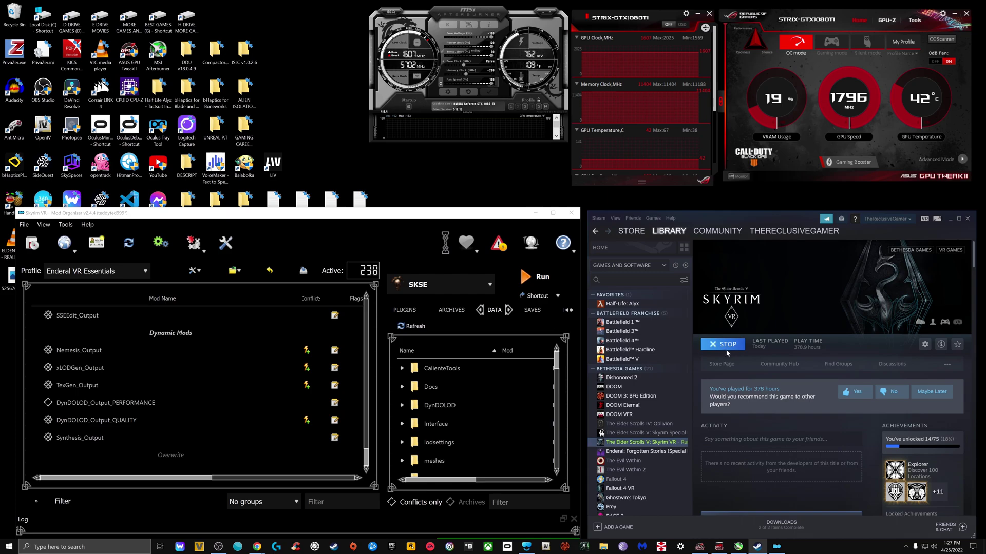
{"action": "left_click", "coordinate": [925, 220]}
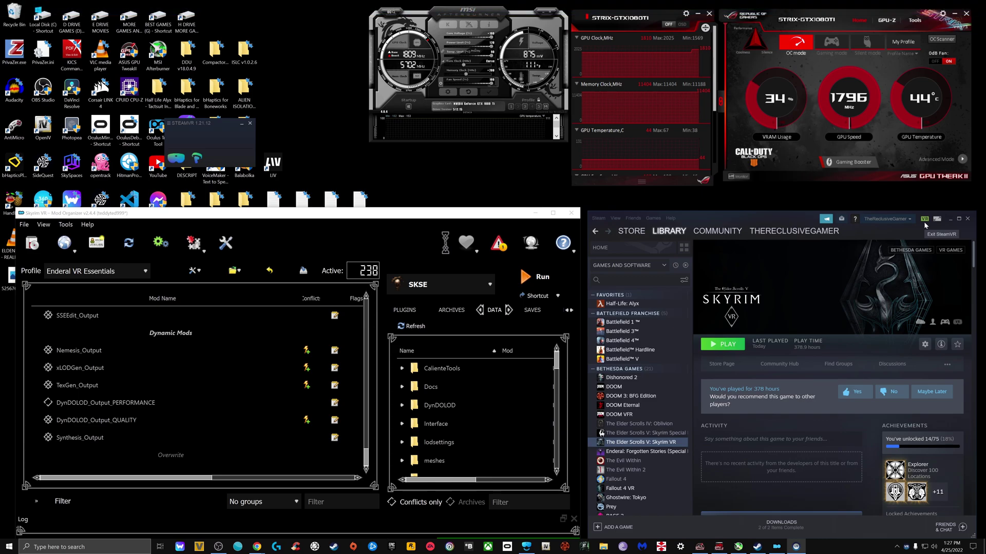
Turn on SteamVR's Display VR View, show it full screen, then turn it off and move the status window
{"action": "left_click", "coordinate": [168, 126]}
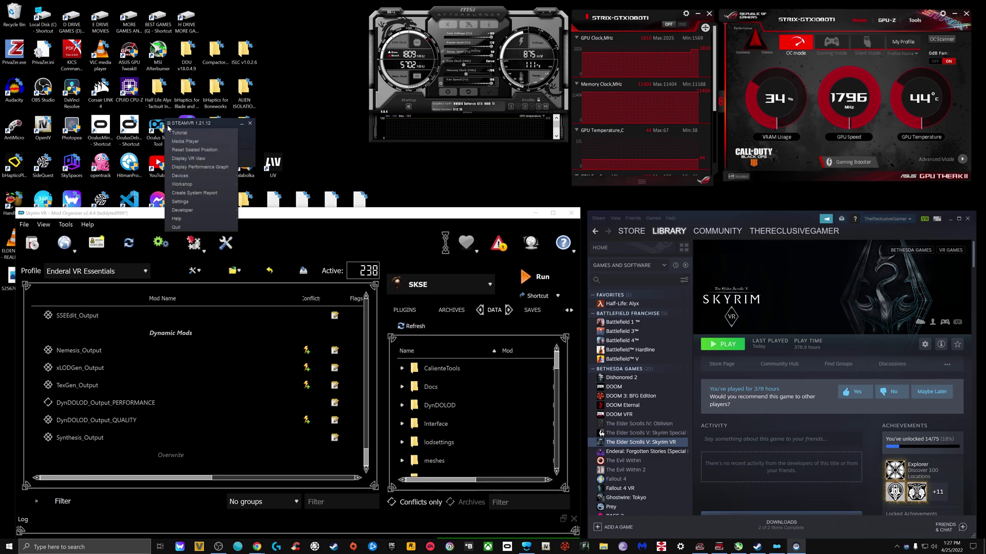
{"action": "left_click", "coordinate": [205, 160]}
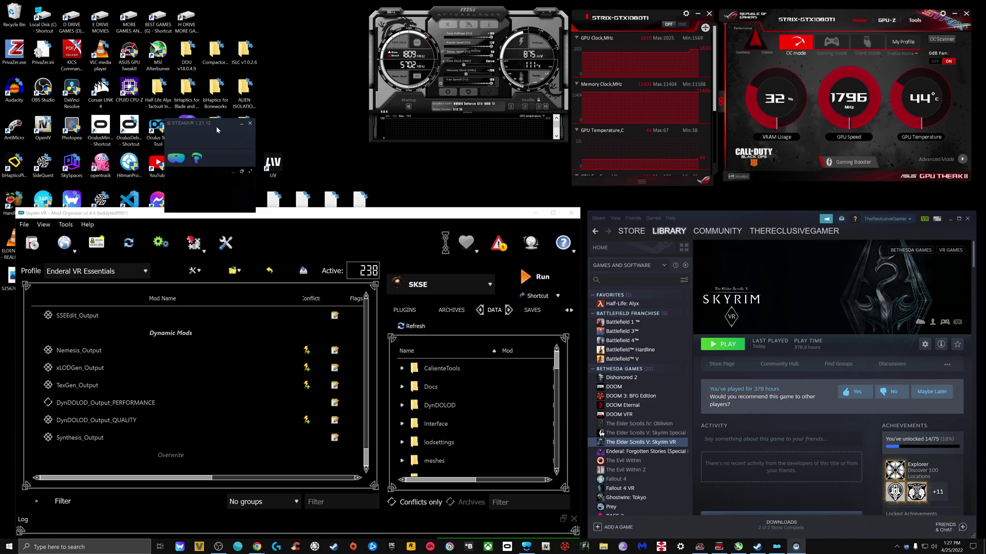
{"action": "left_click_drag", "start_coordinate": [219, 124], "coordinate": [281, 85]}
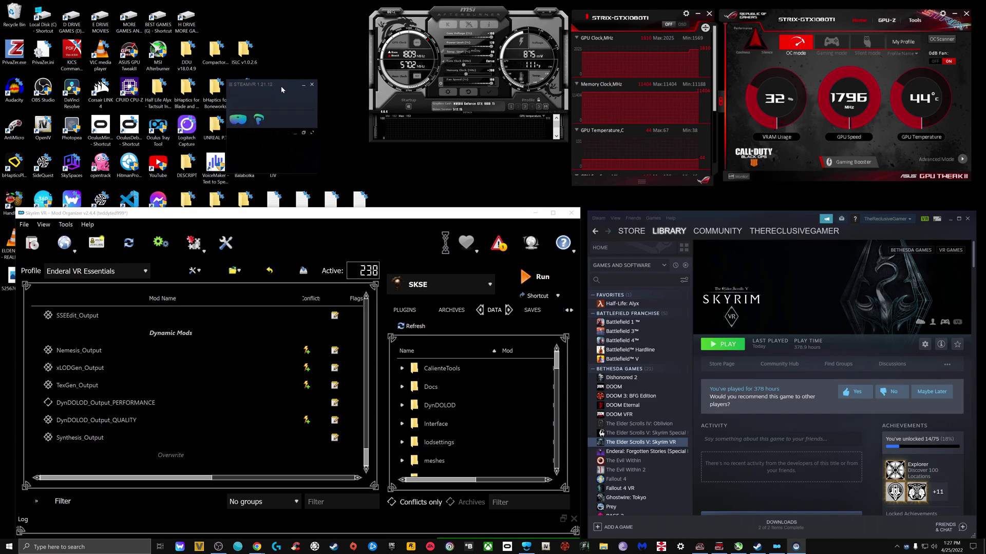
{"action": "left_click", "coordinate": [312, 134]}
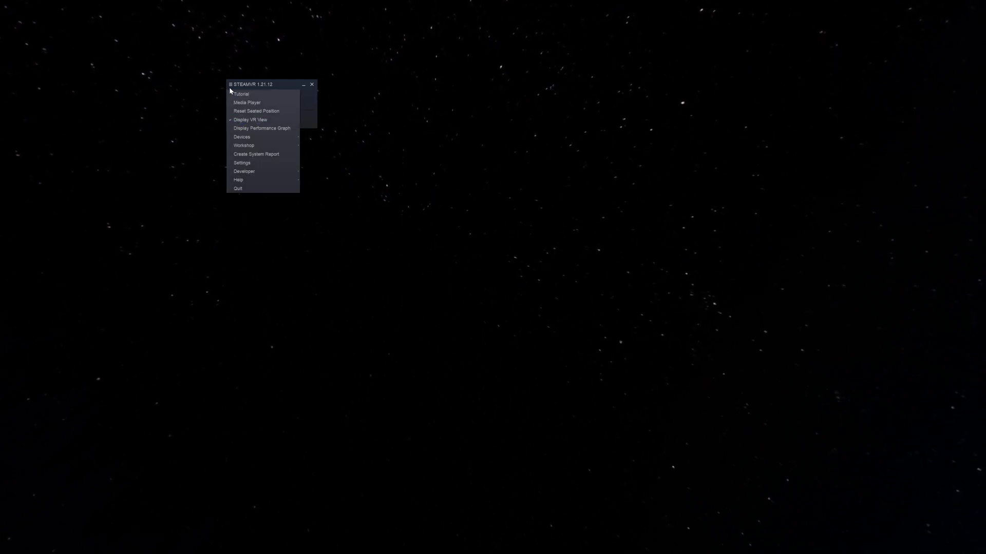
{"action": "left_click", "coordinate": [236, 121]}
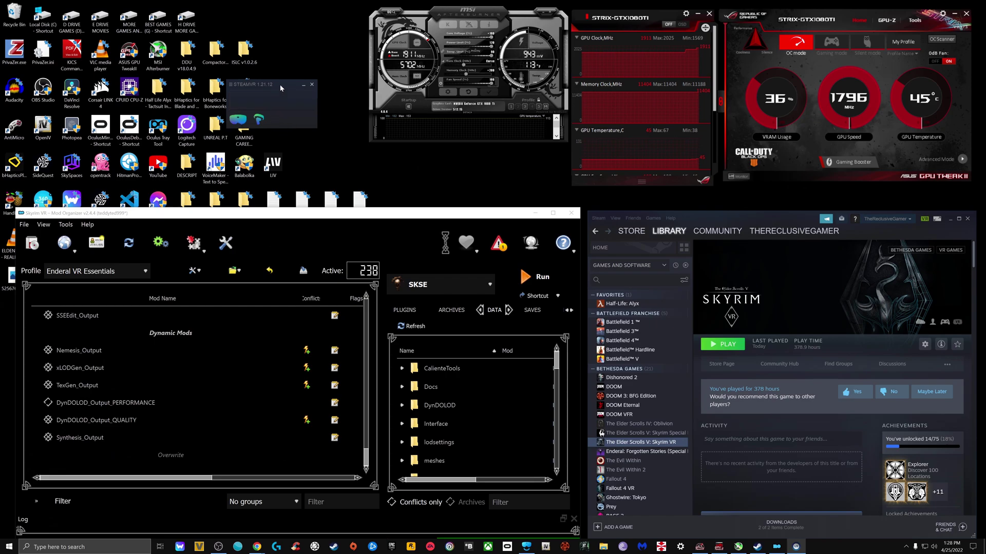
{"action": "left_click_drag", "start_coordinate": [279, 84], "coordinate": [369, 64]}
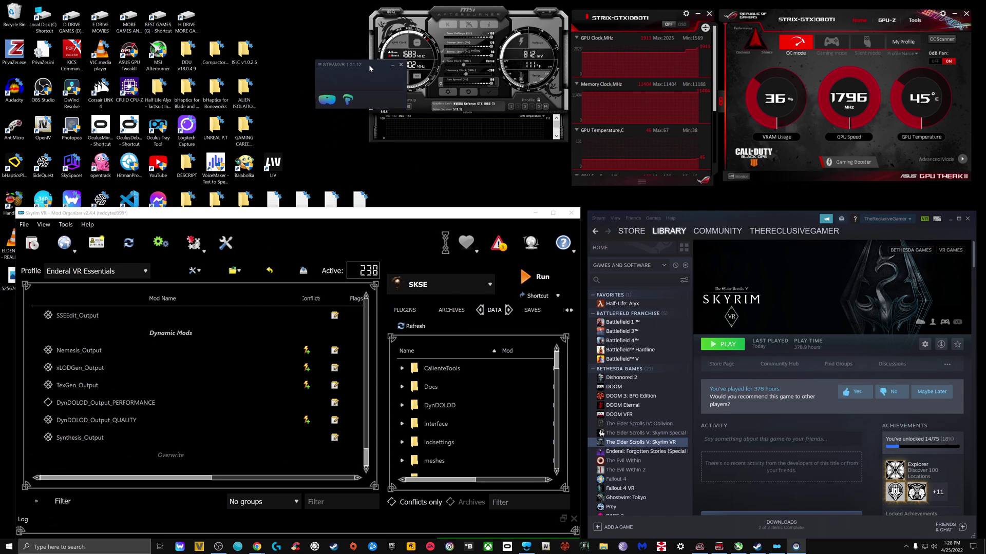
Run Skyrim VR through SKSE, then move SteamVR's status window to the top left and close it
{"action": "left_click", "coordinate": [538, 278]}
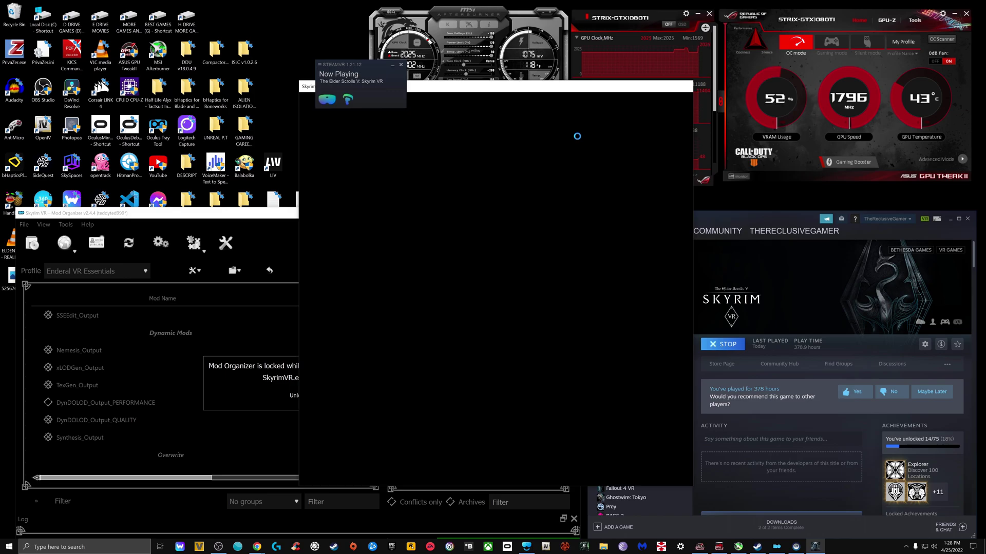
{"action": "left_click", "coordinate": [355, 63]}
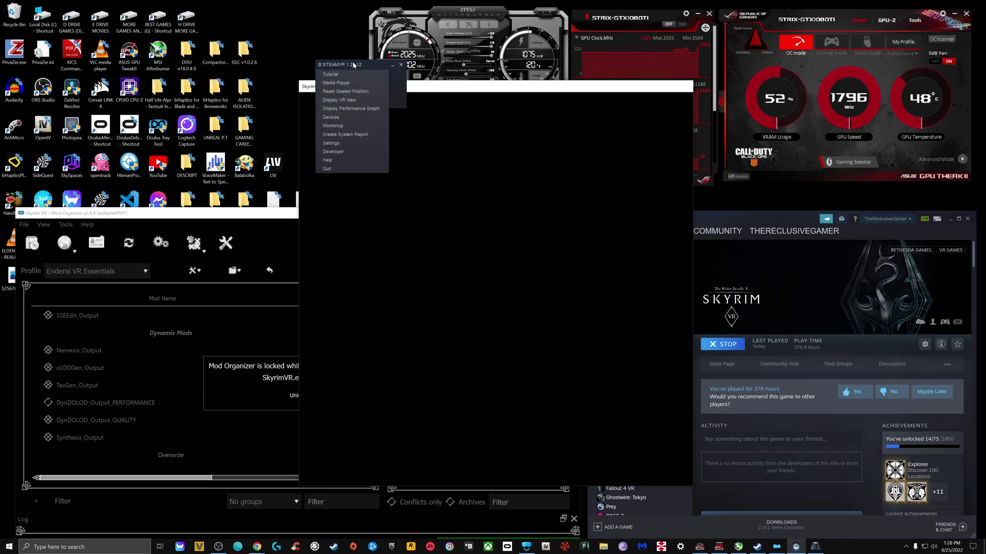
{"action": "left_click", "coordinate": [369, 66]}
{"action": "left_click_drag", "start_coordinate": [373, 63], "coordinate": [271, 31]}
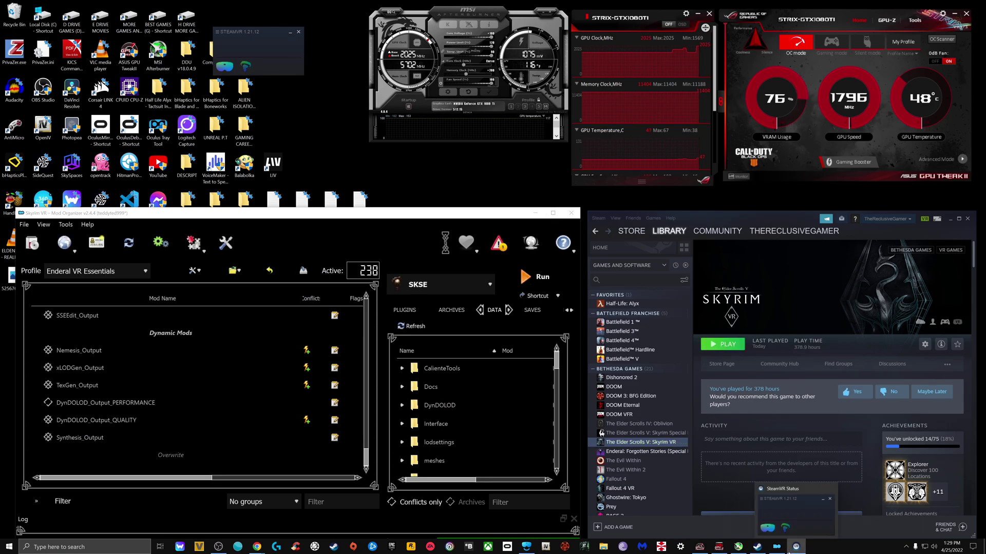
{"action": "left_click", "coordinate": [789, 552]}
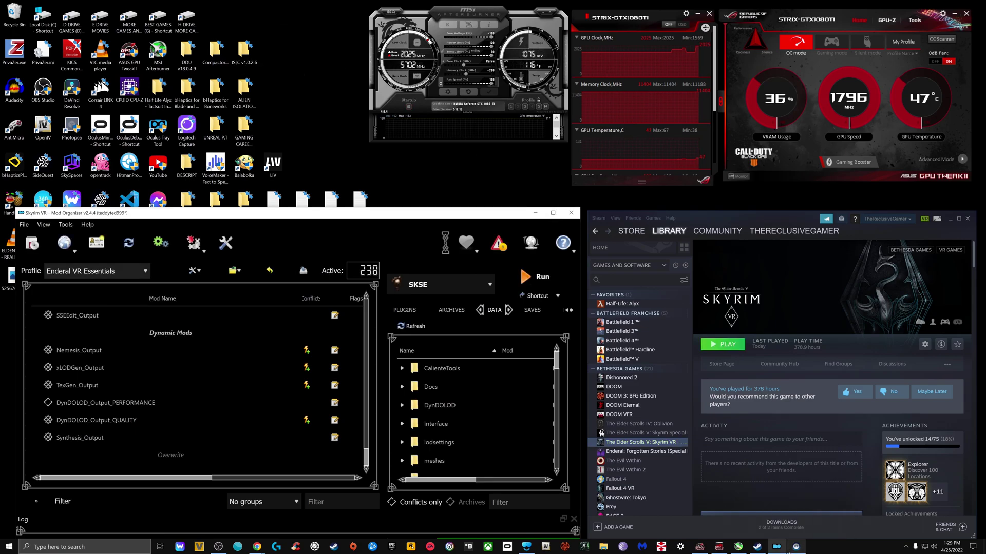
Run SKSE from Mod Organizer 2 once more to relaunch Skyrim VR
{"action": "left_click", "coordinate": [548, 276]}
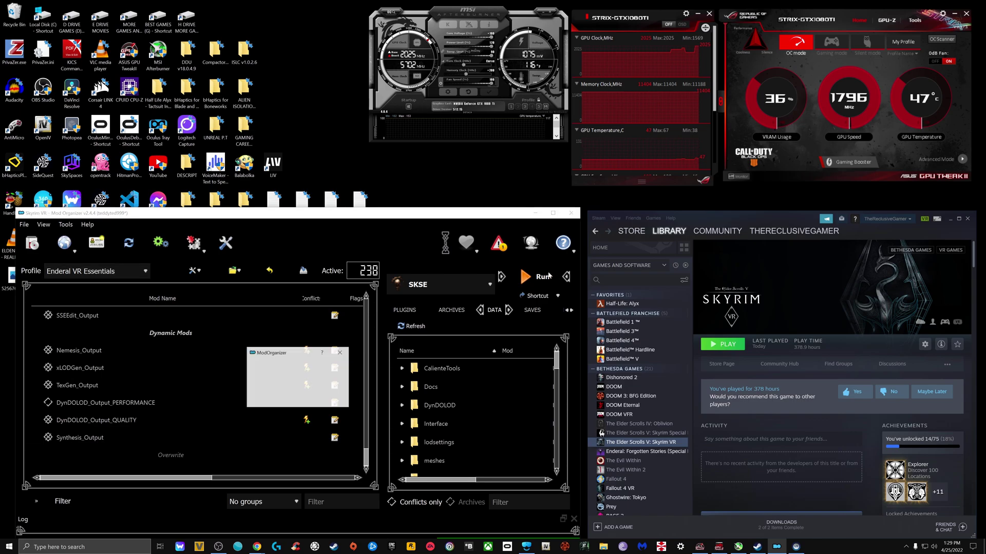